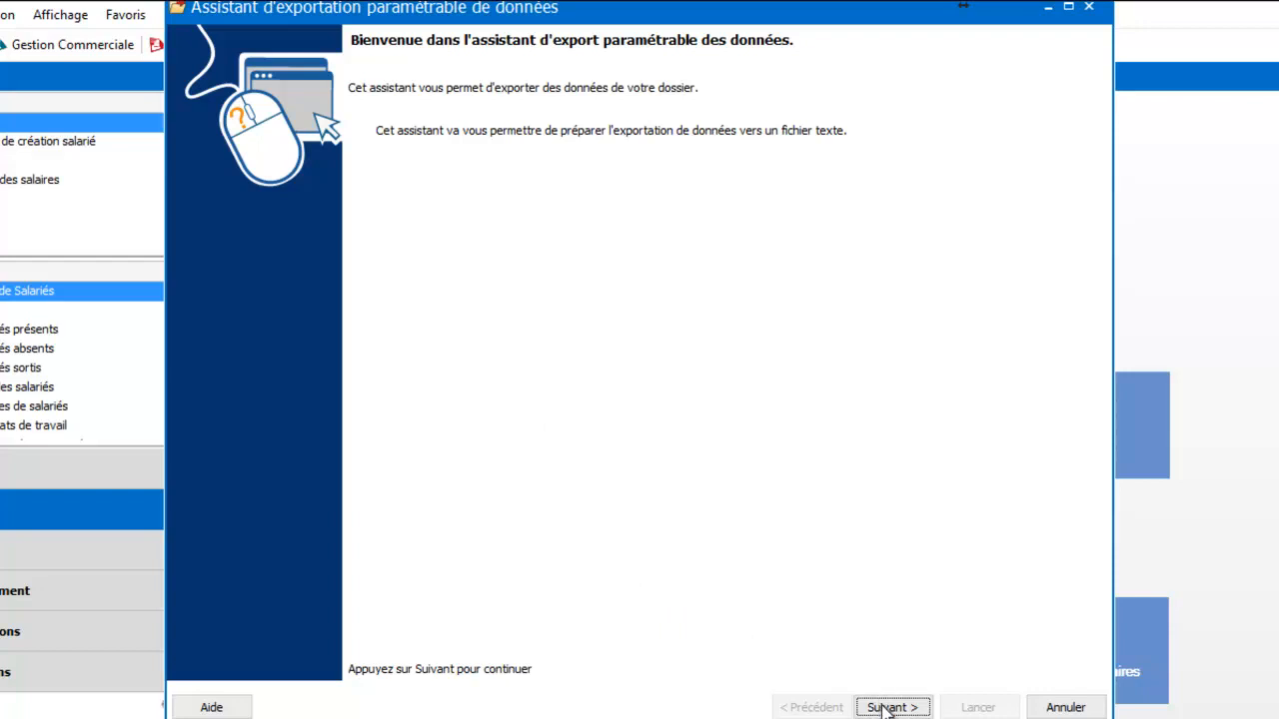
Step: Choose Salariés as the data to export and set the destination file to SALARIE on the desktop
click(885, 707)
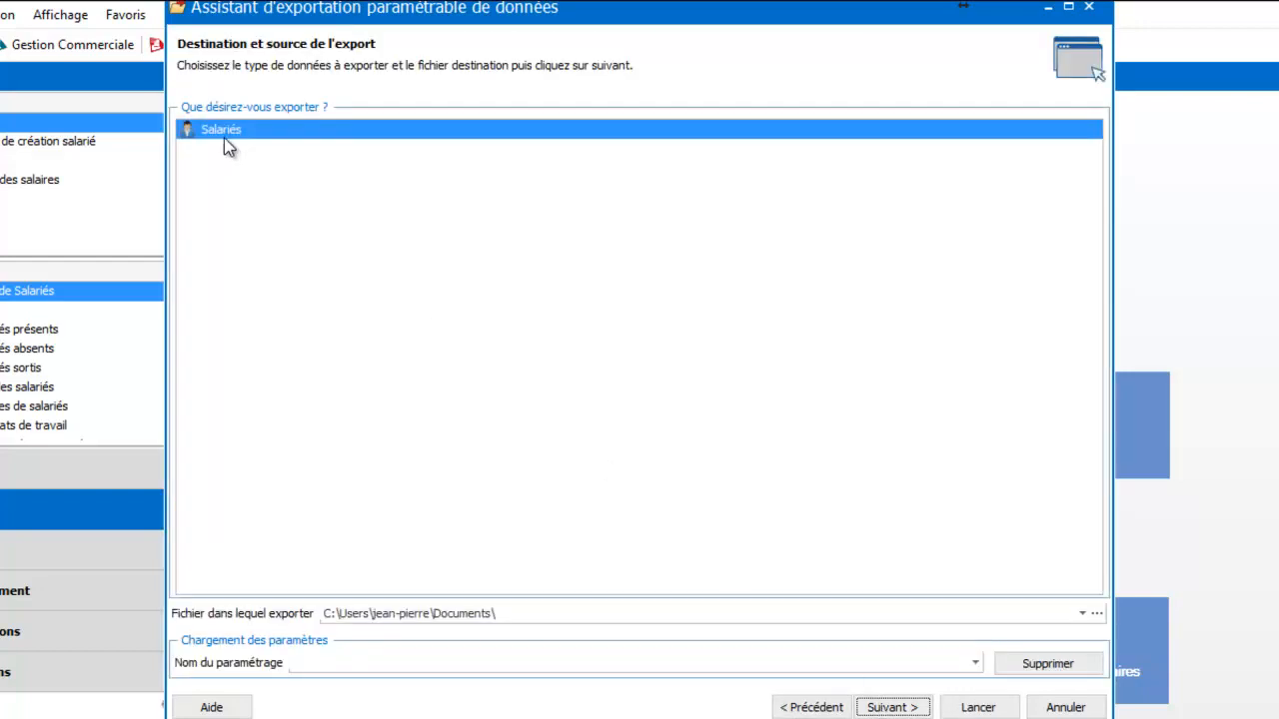
click(1096, 613)
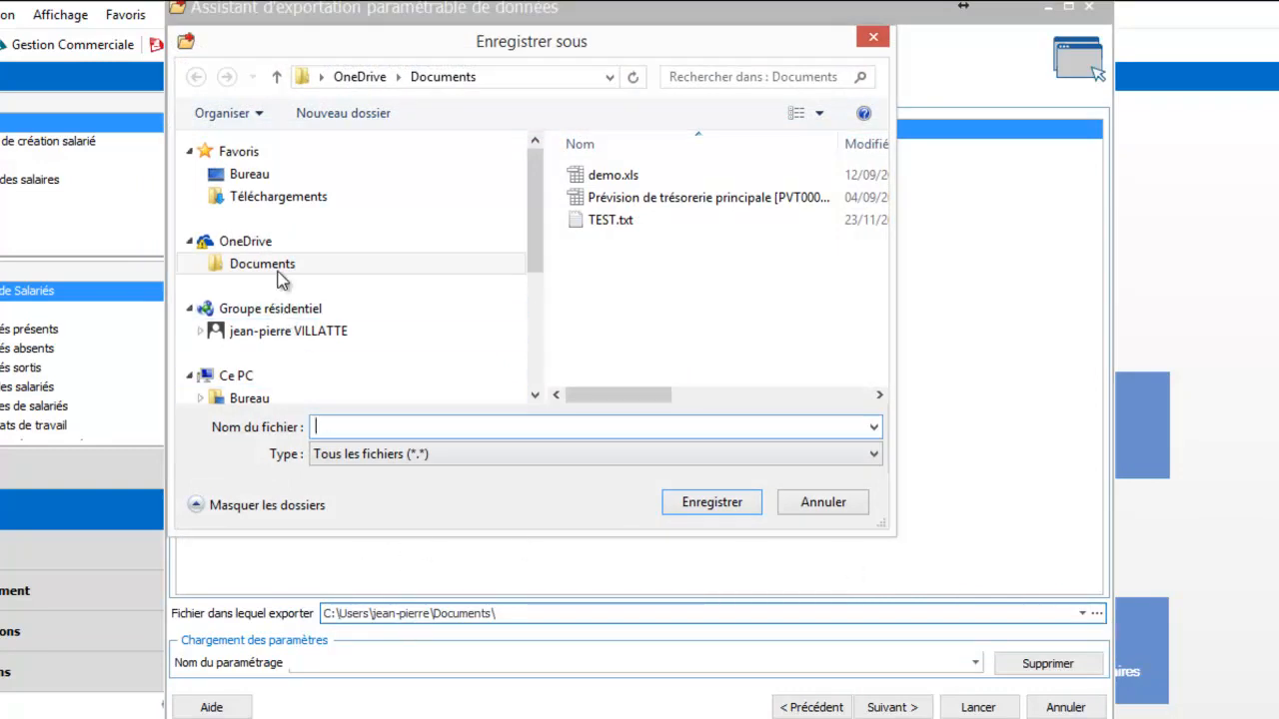
click(248, 180)
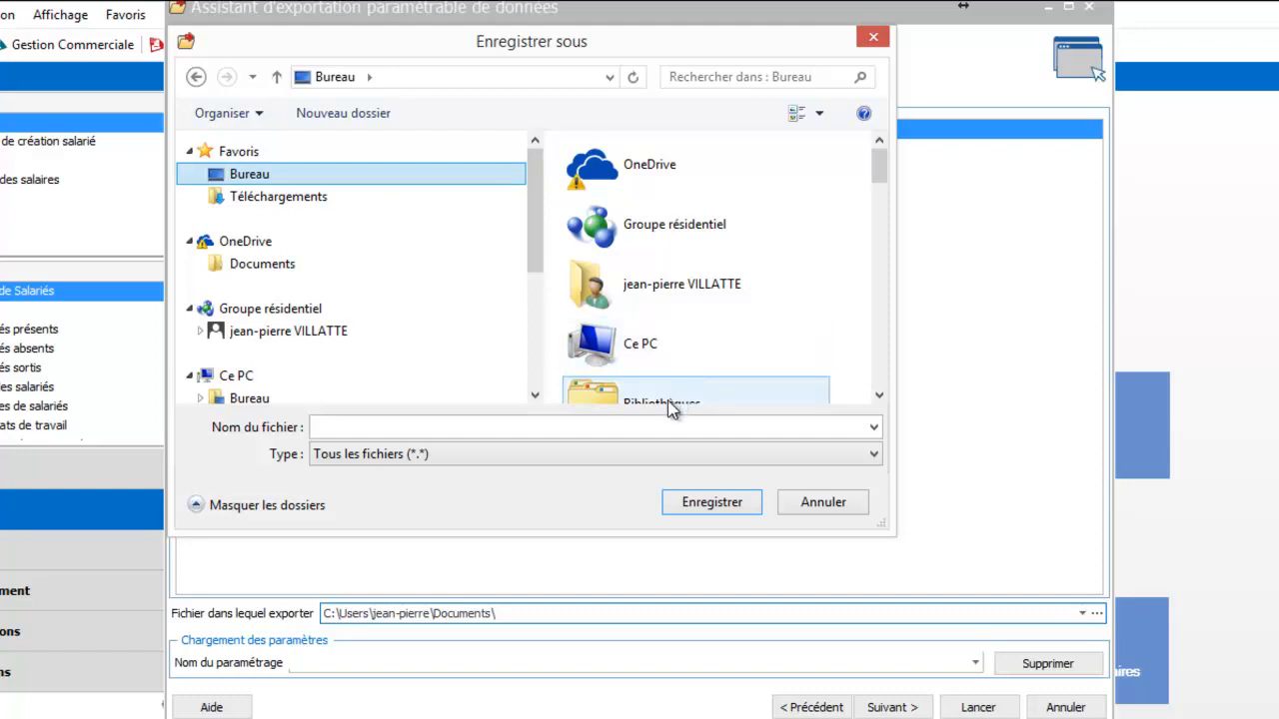
click(647, 425)
text(SALARIE)
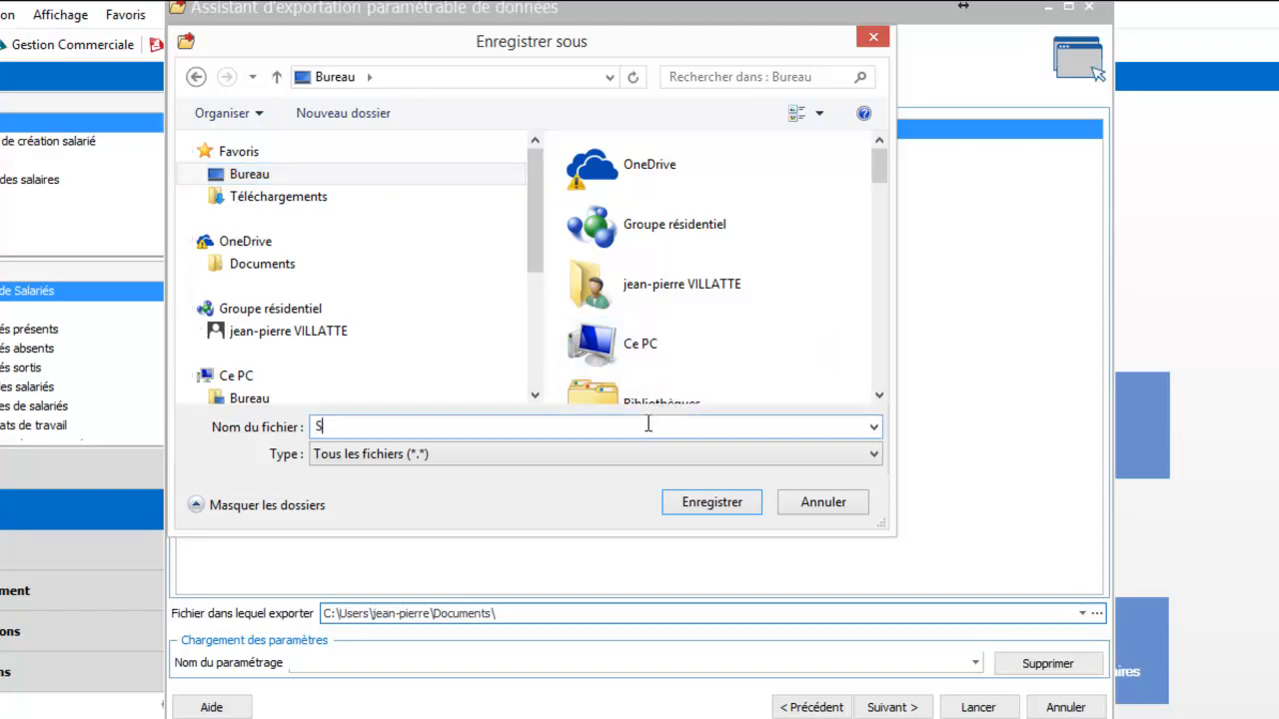
key(Tab)
click(710, 504)
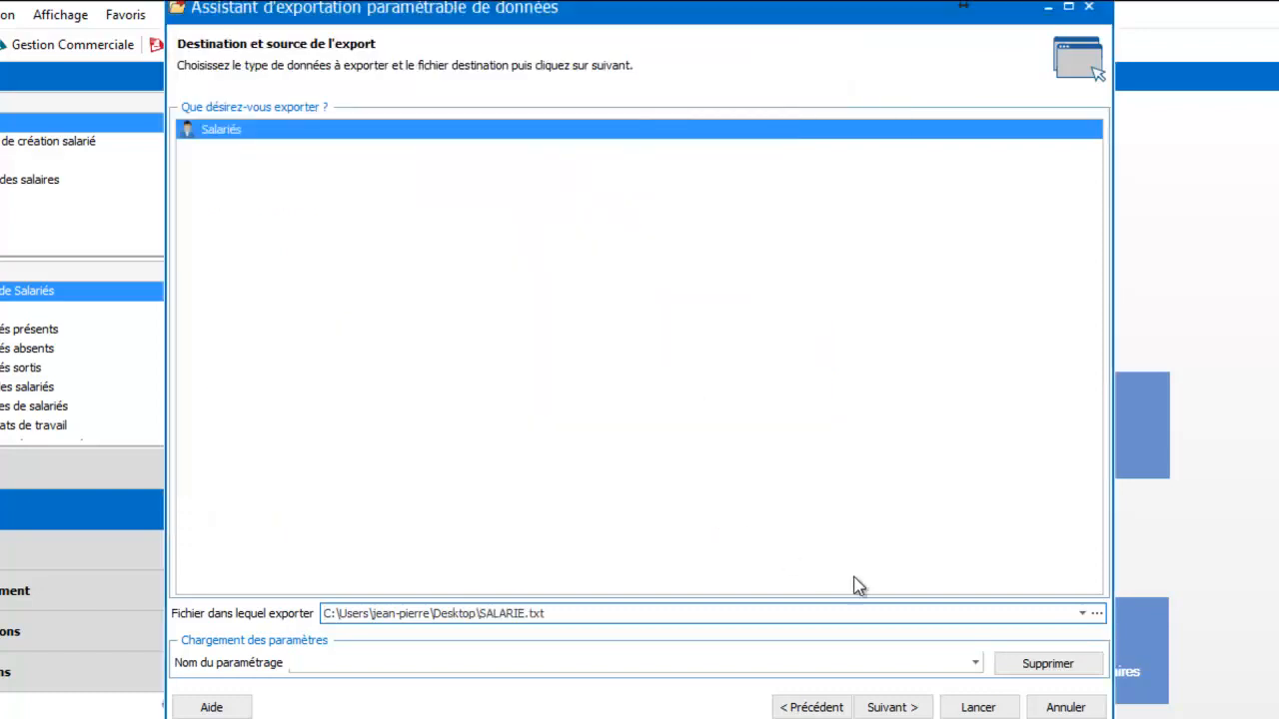
click(892, 707)
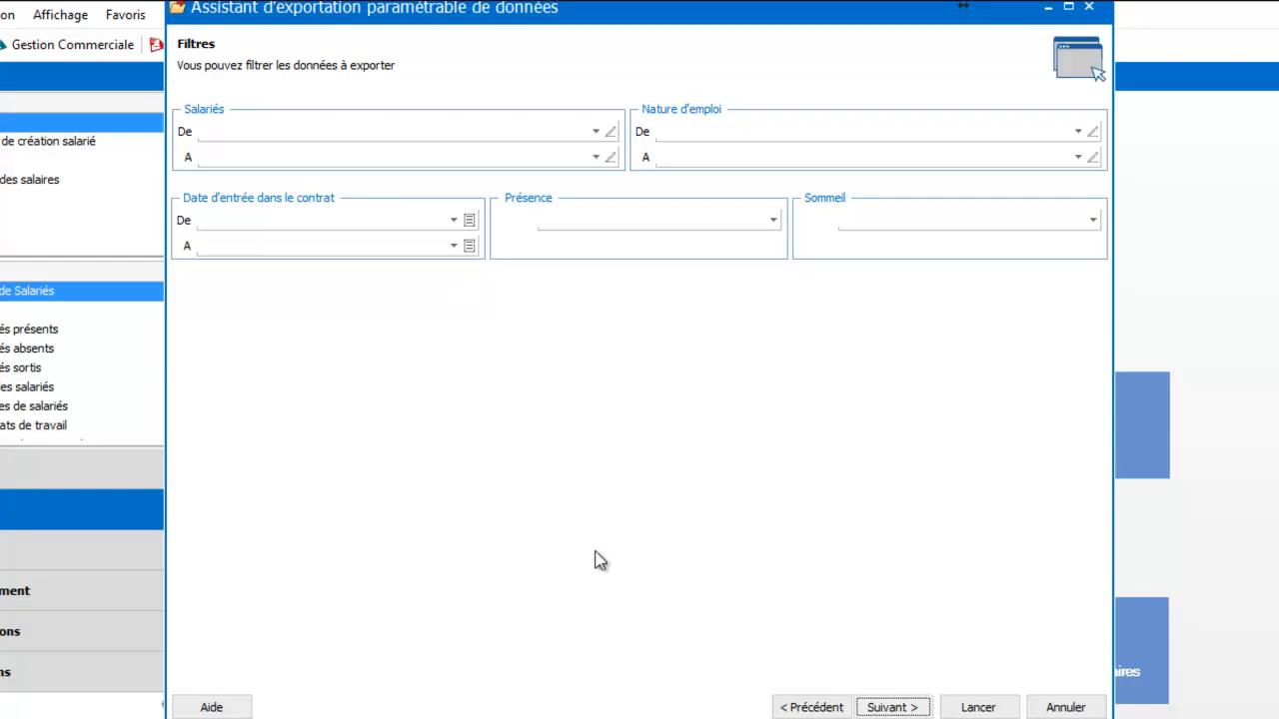
Step: Leave the export filters empty and include all available employee fields in the export
click(893, 707)
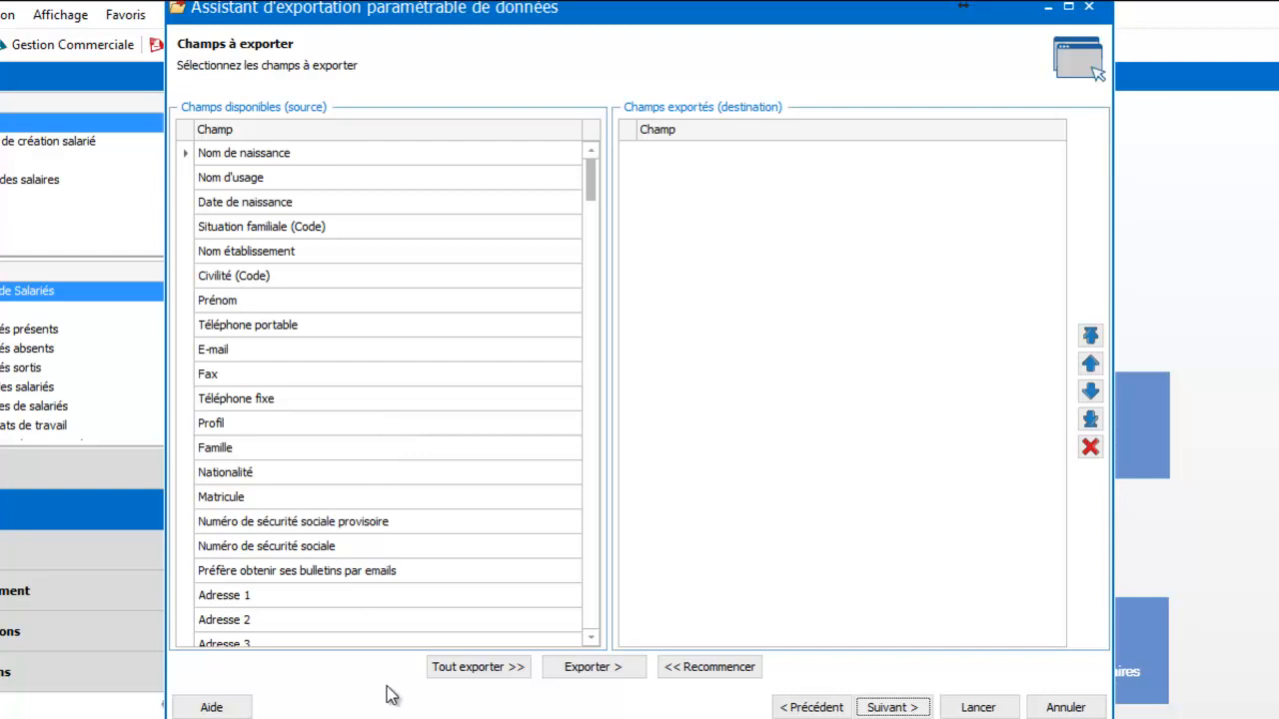
click(457, 670)
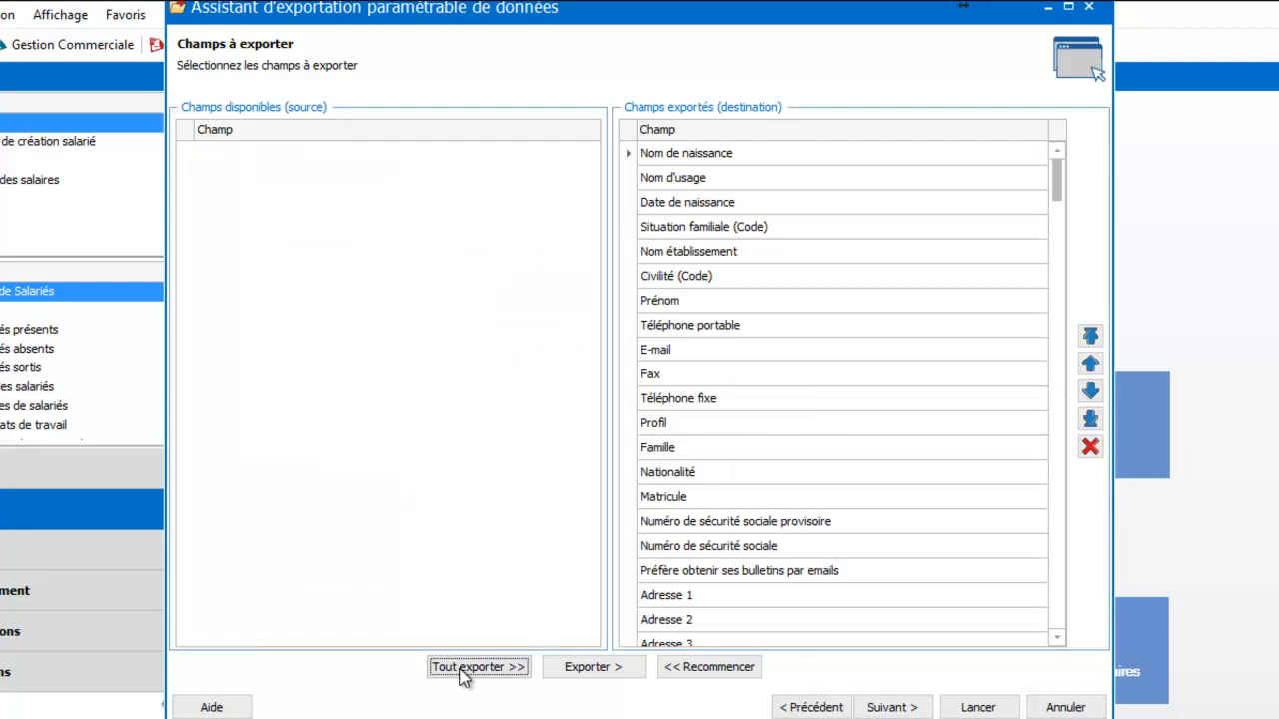
click(891, 707)
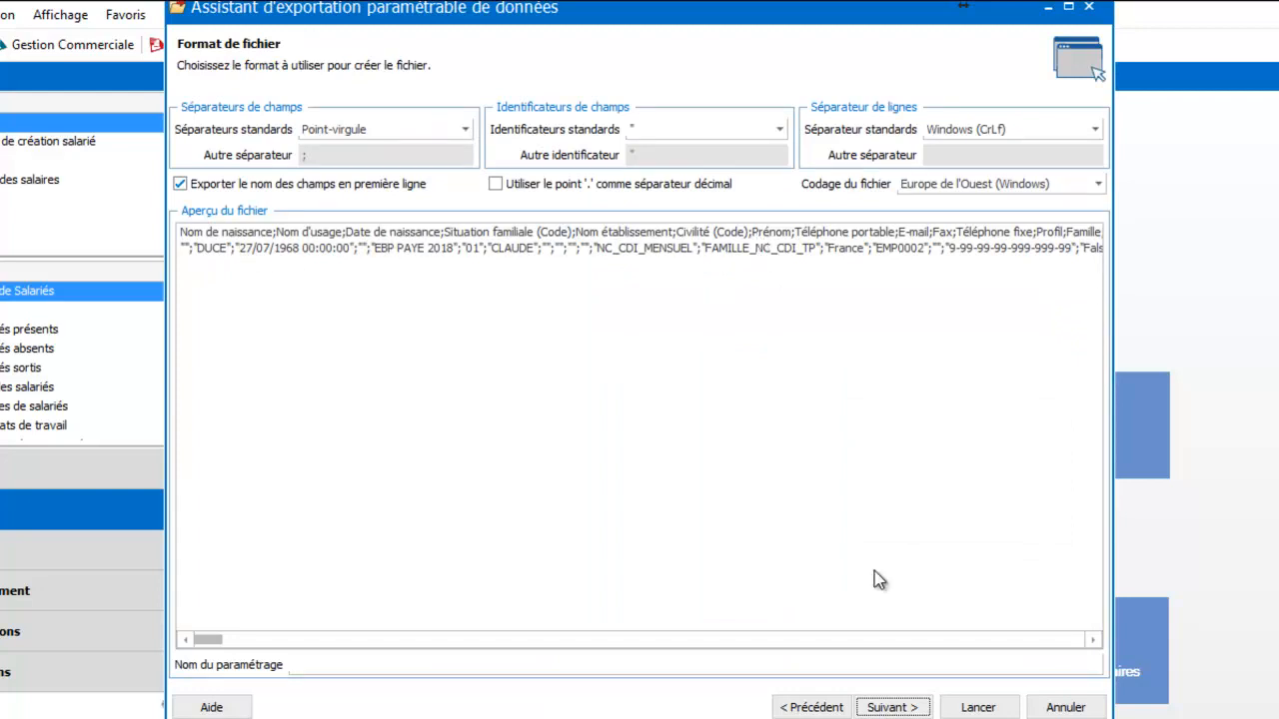
Step: Run the export with the default semicolon file format, decline updating the default path, and close the assistant
click(889, 708)
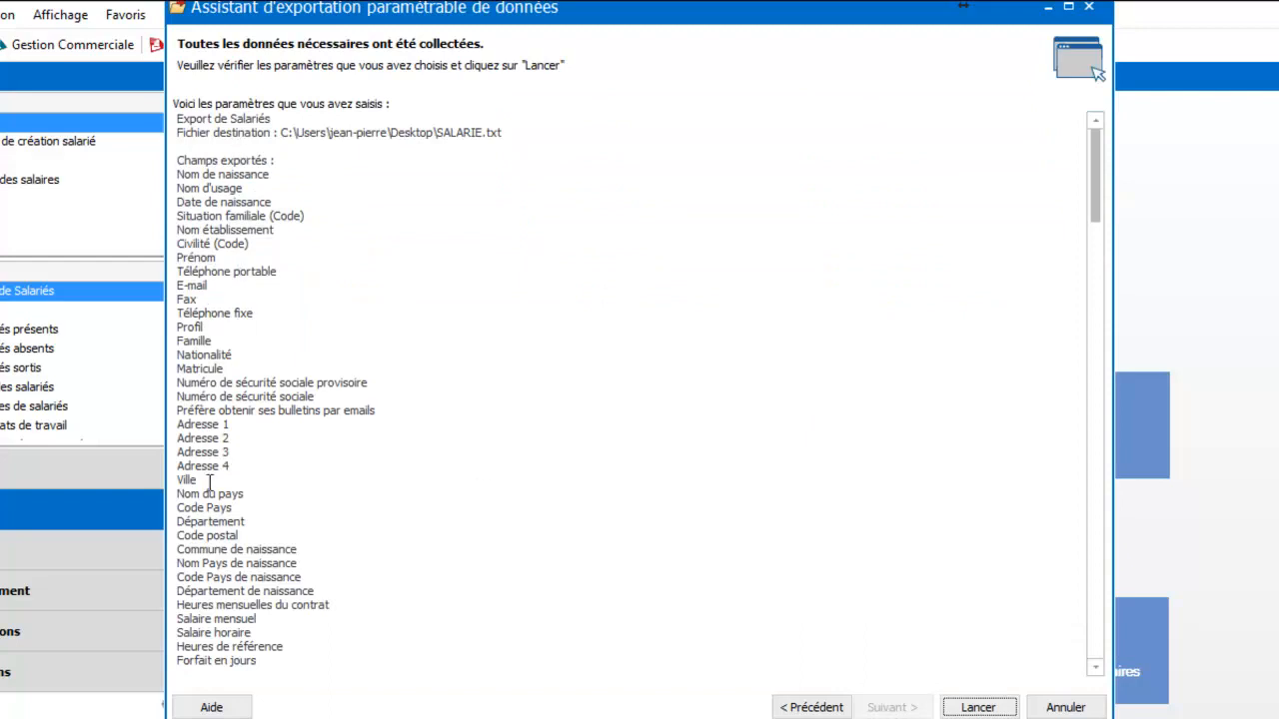
click(979, 707)
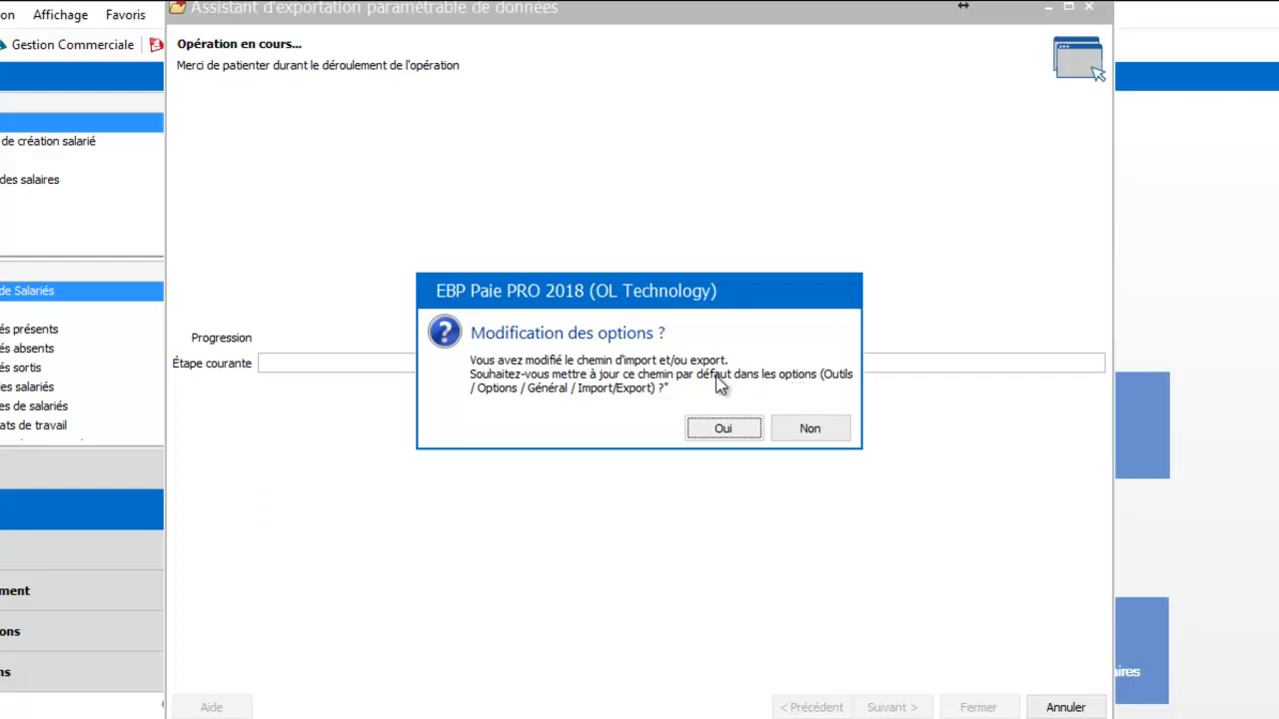
click(808, 427)
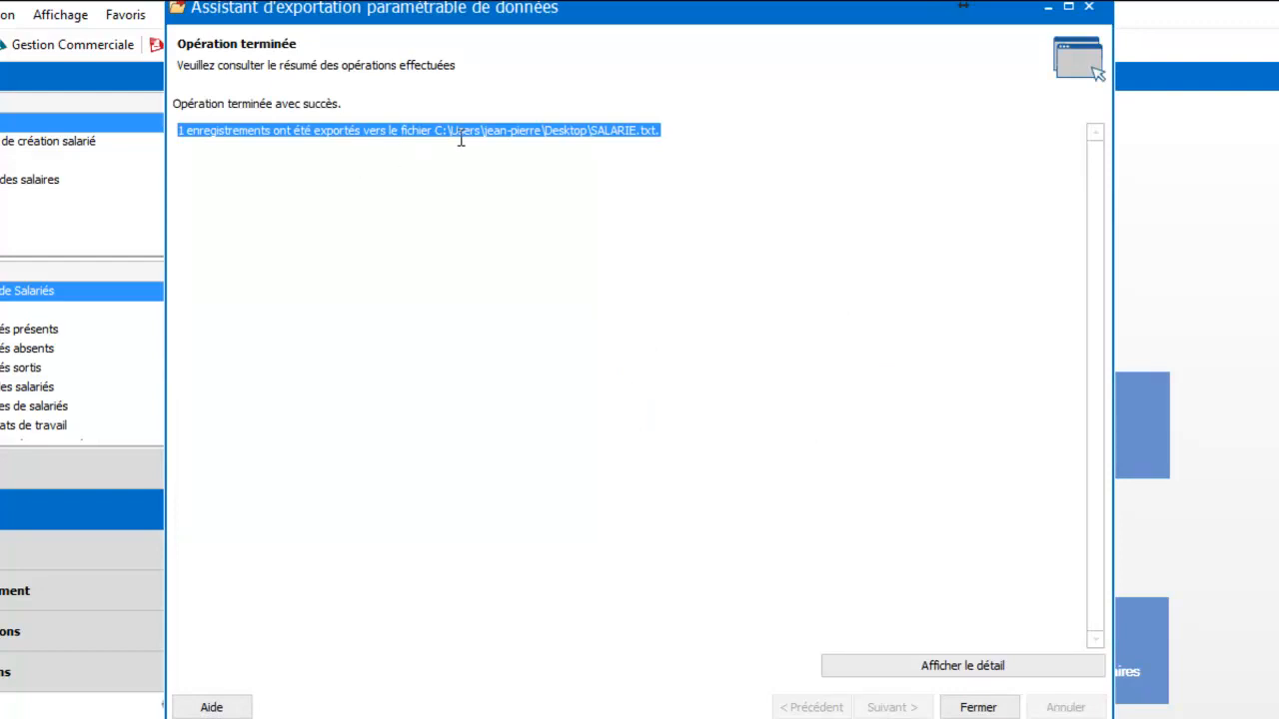
click(972, 708)
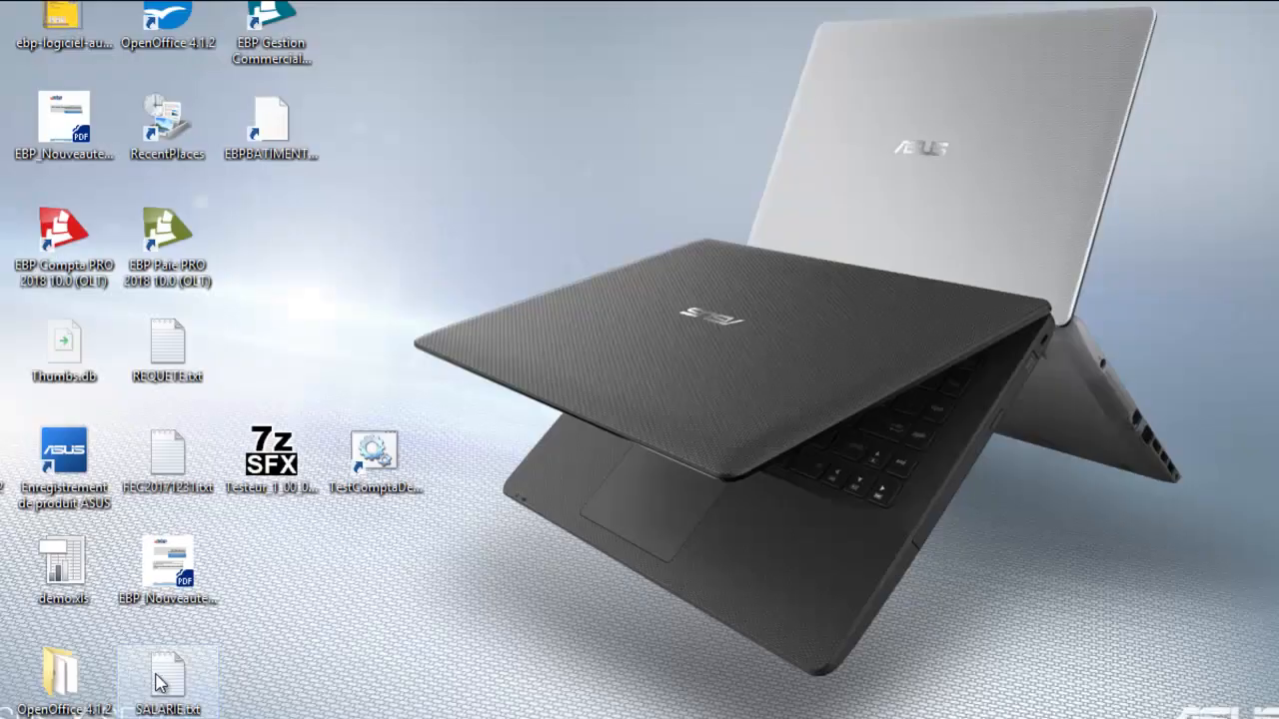
Step: Open the employee list in the payroll file and start the Import paramétrable assistant
drag(168, 680, 497, 164)
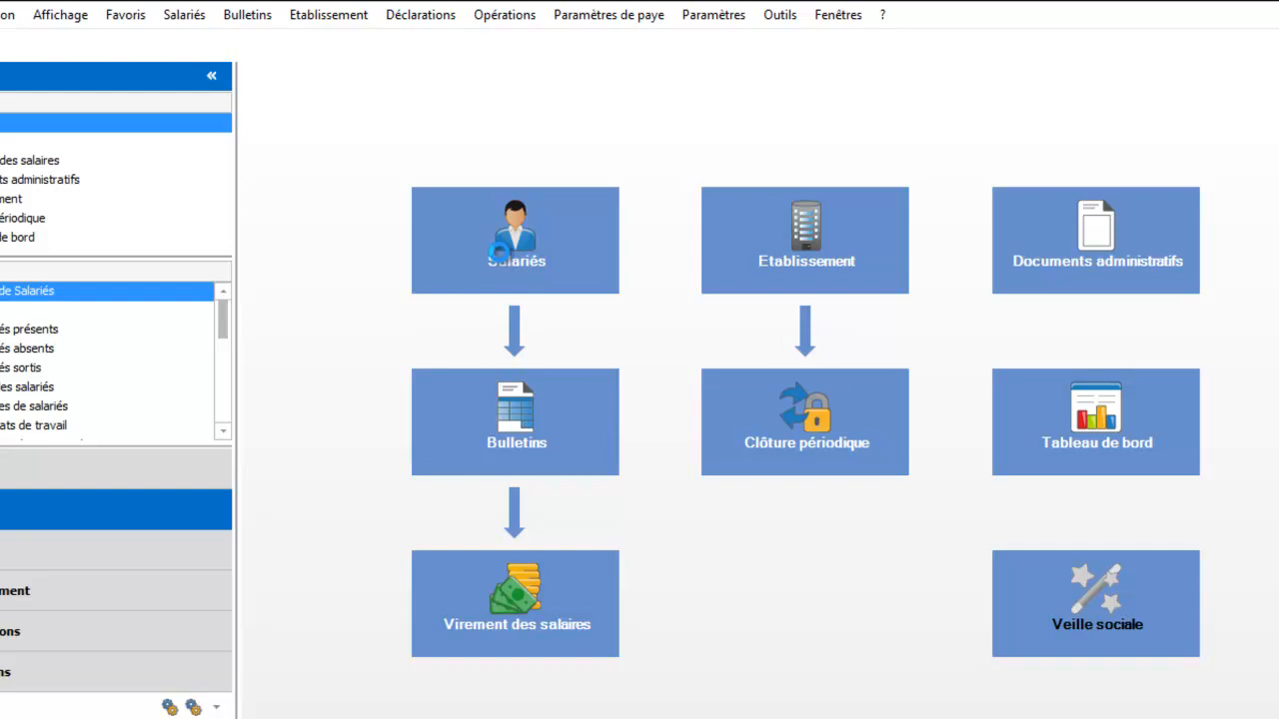
click(499, 252)
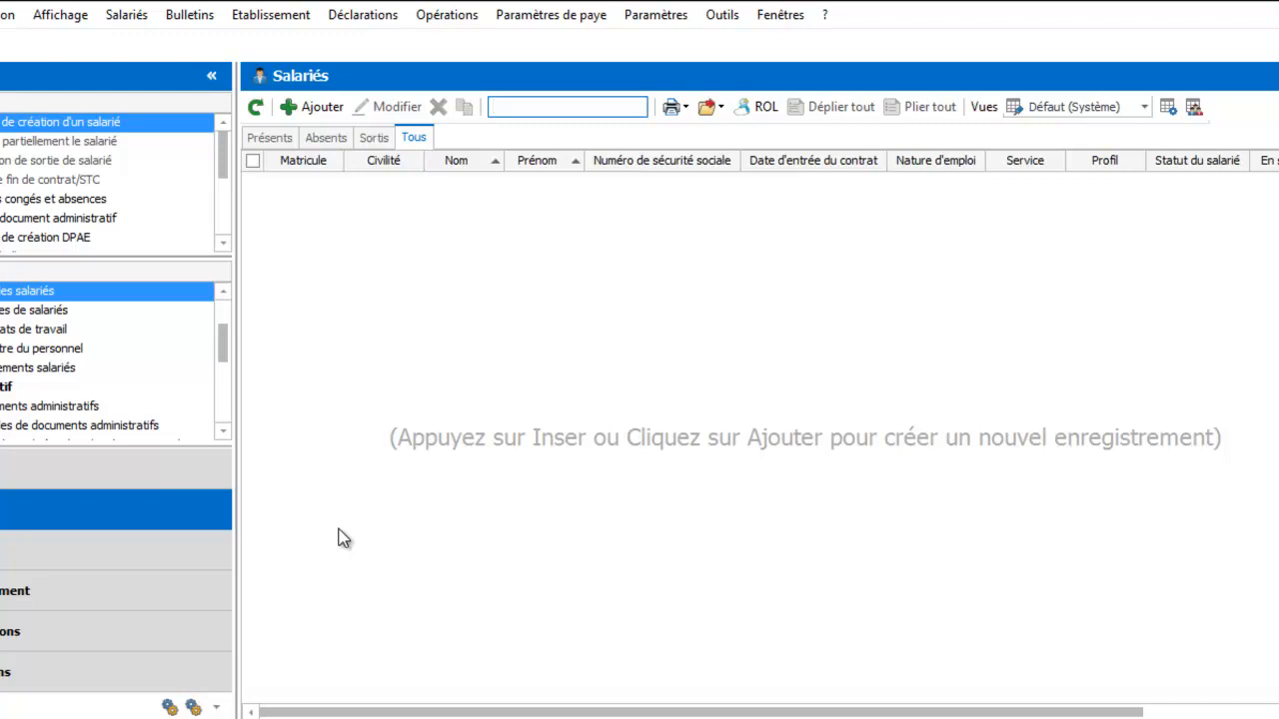
click(736, 22)
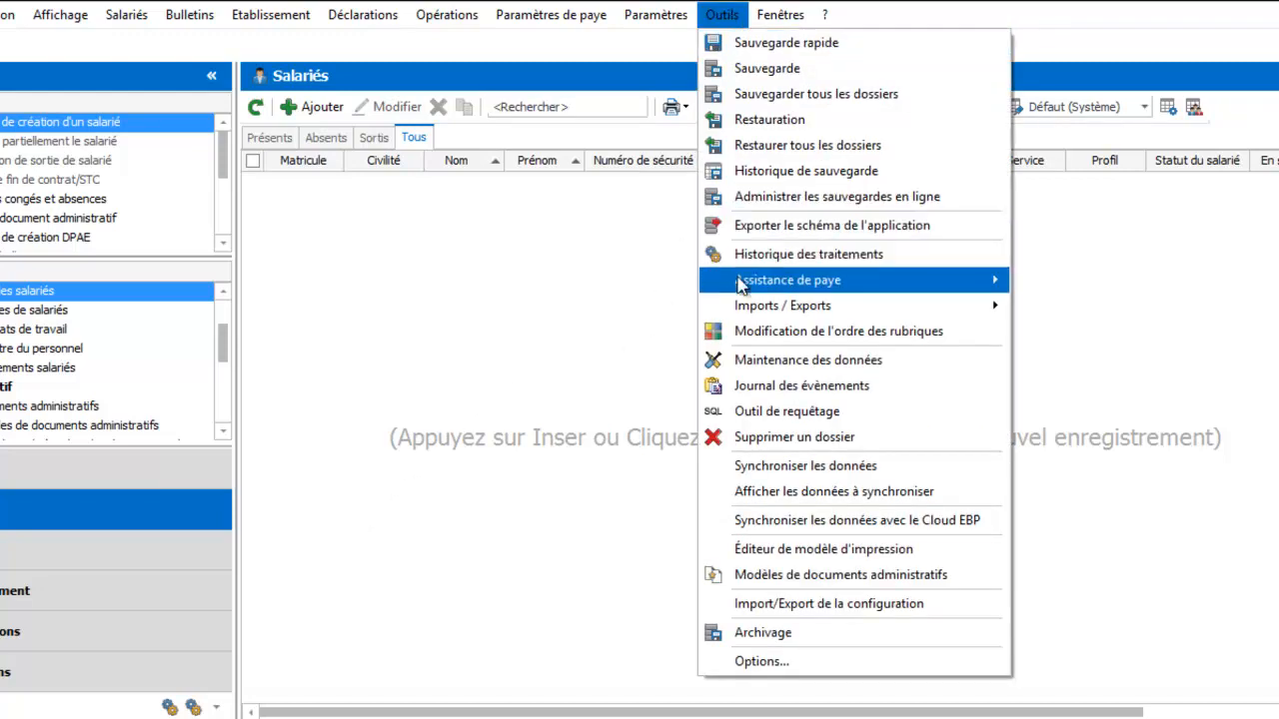
mouse_move(746, 311)
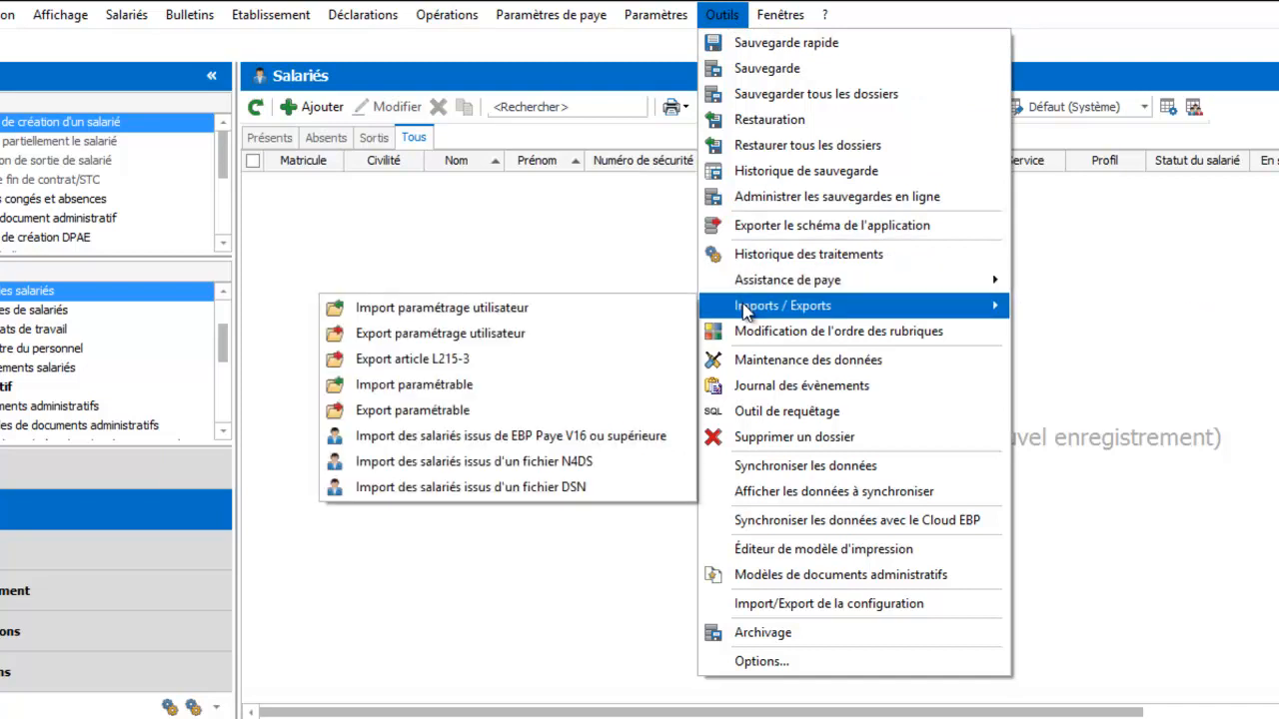
click(591, 397)
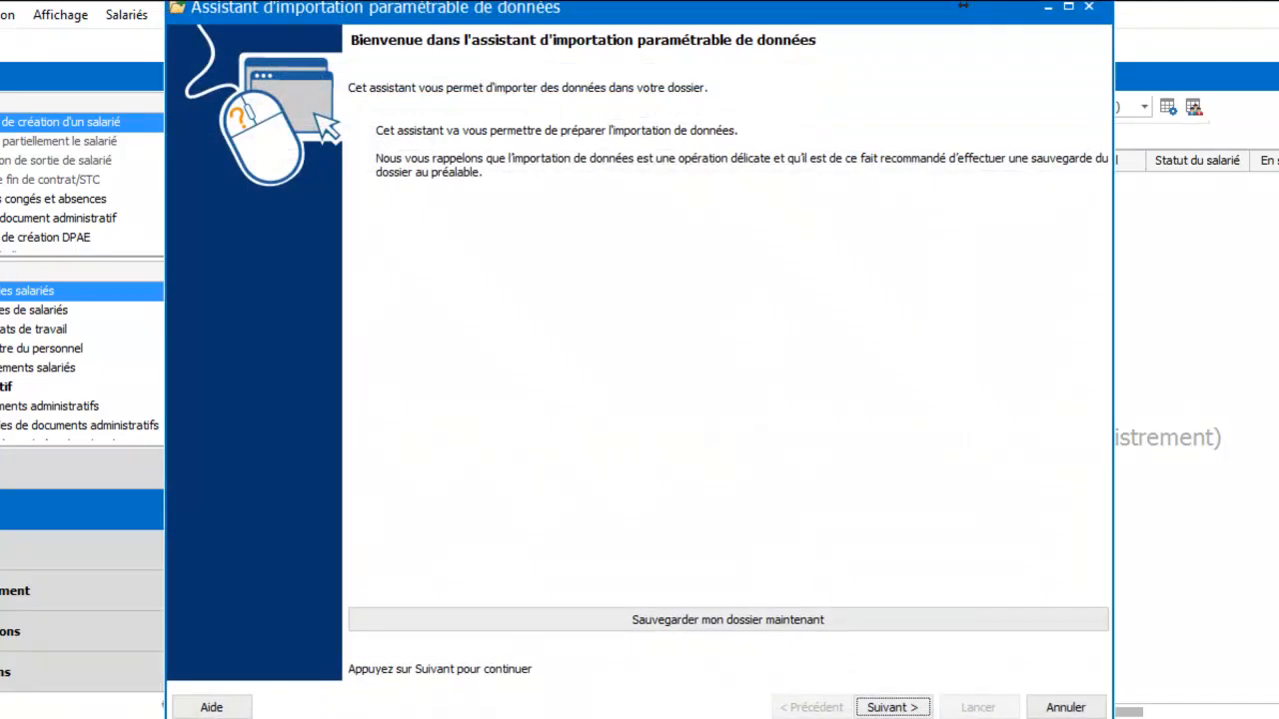
Step: Choose Salariés as the data to import and select SALARIE.txt on the desktop as the source file
click(892, 707)
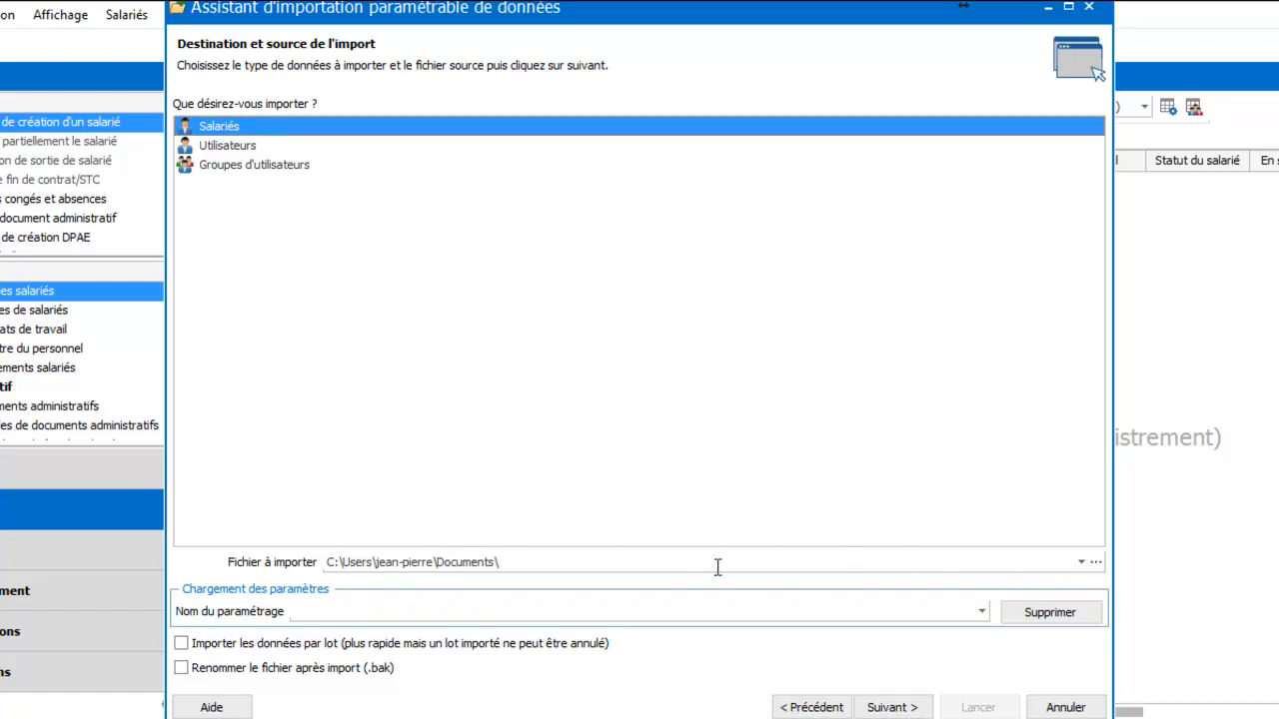
click(1097, 564)
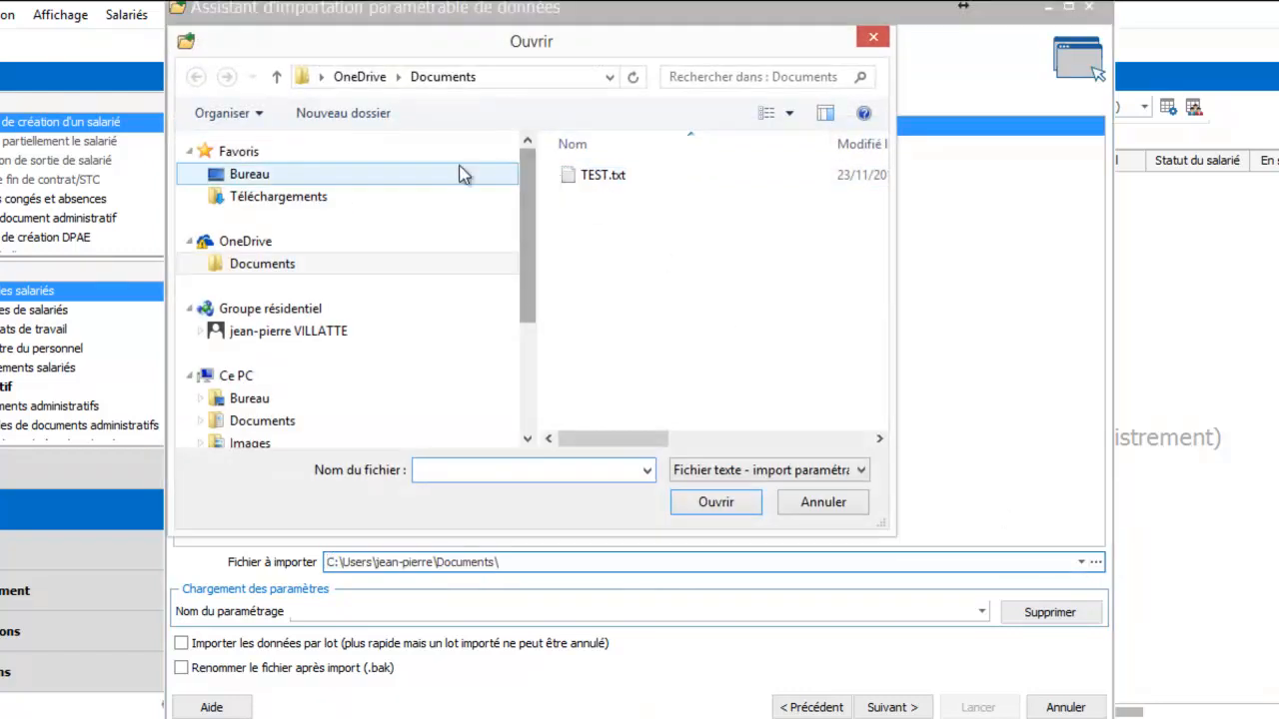
click(385, 180)
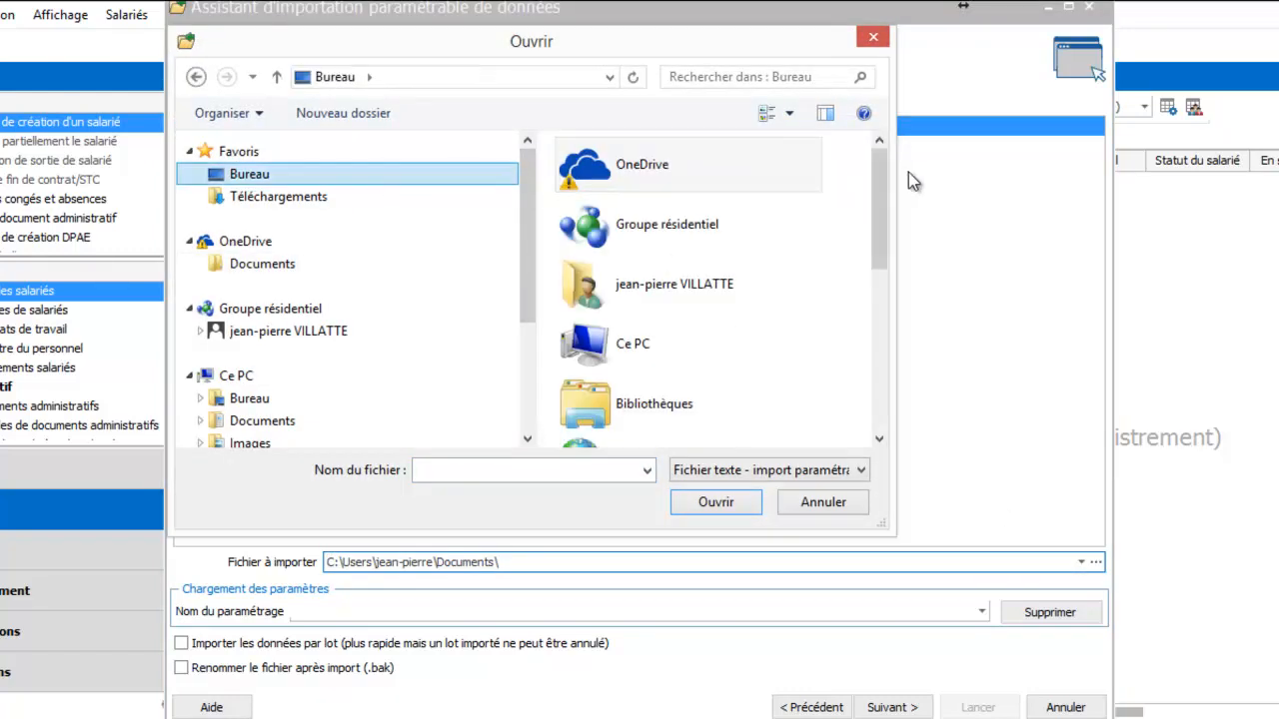
drag(883, 168, 869, 421)
click(663, 427)
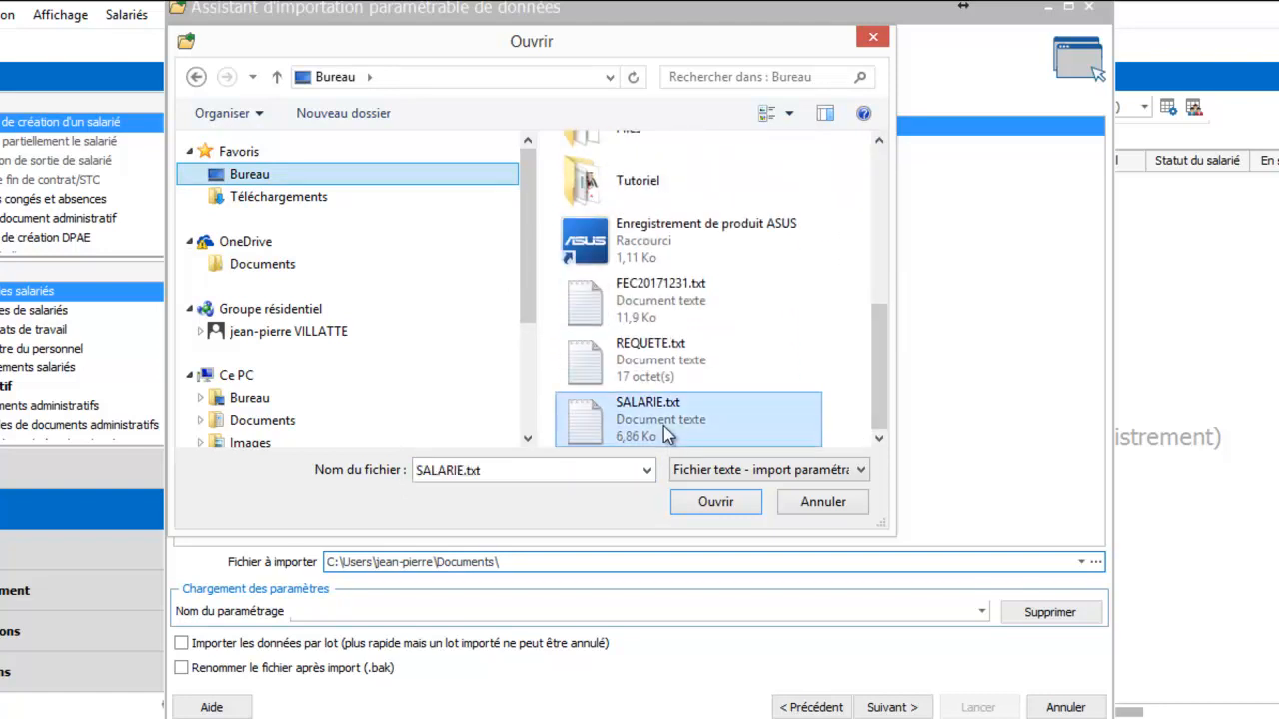
click(705, 503)
click(894, 706)
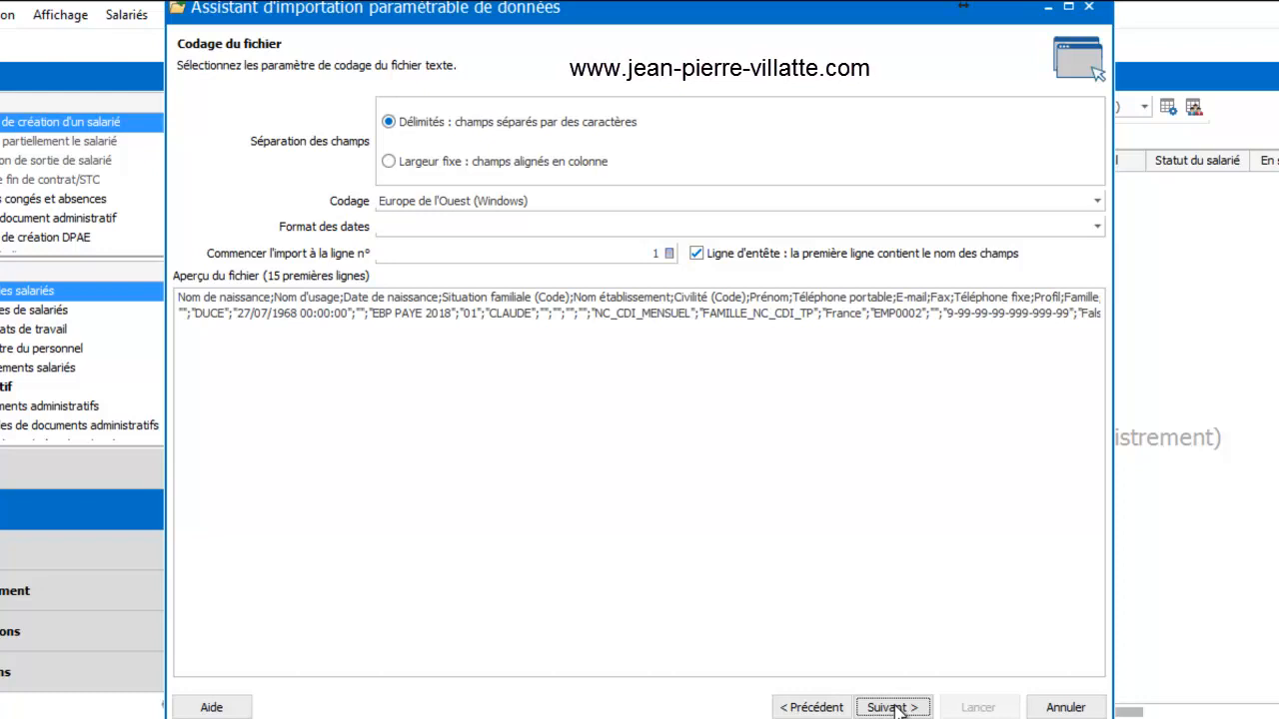
Step: Accept the delimited file encoding, the Point-virgule separator and the proposed field associations for the import
click(893, 706)
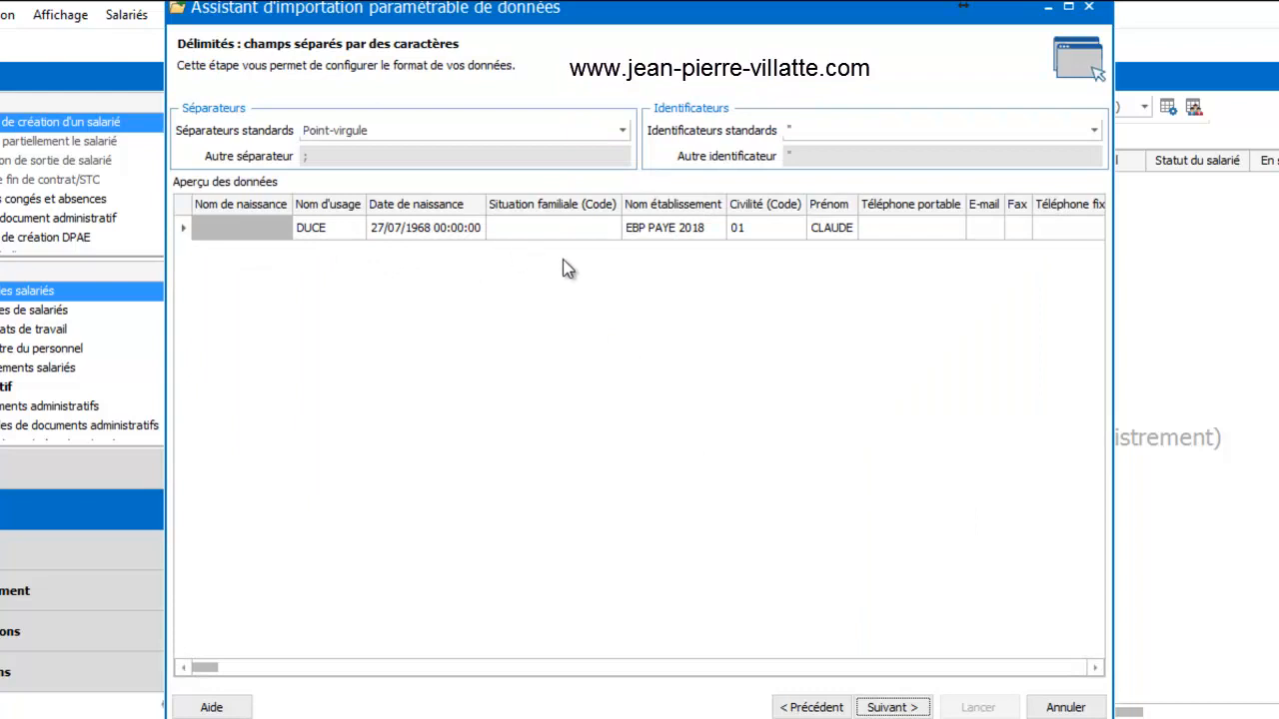
click(889, 706)
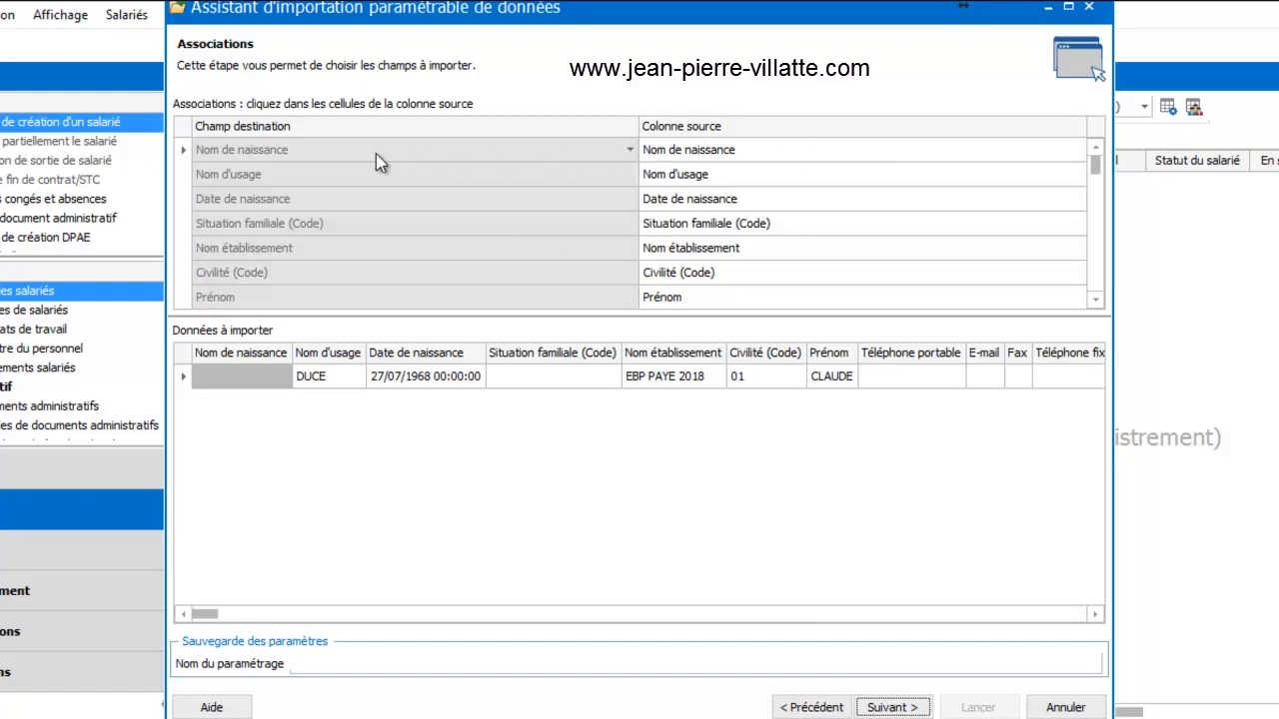
click(884, 709)
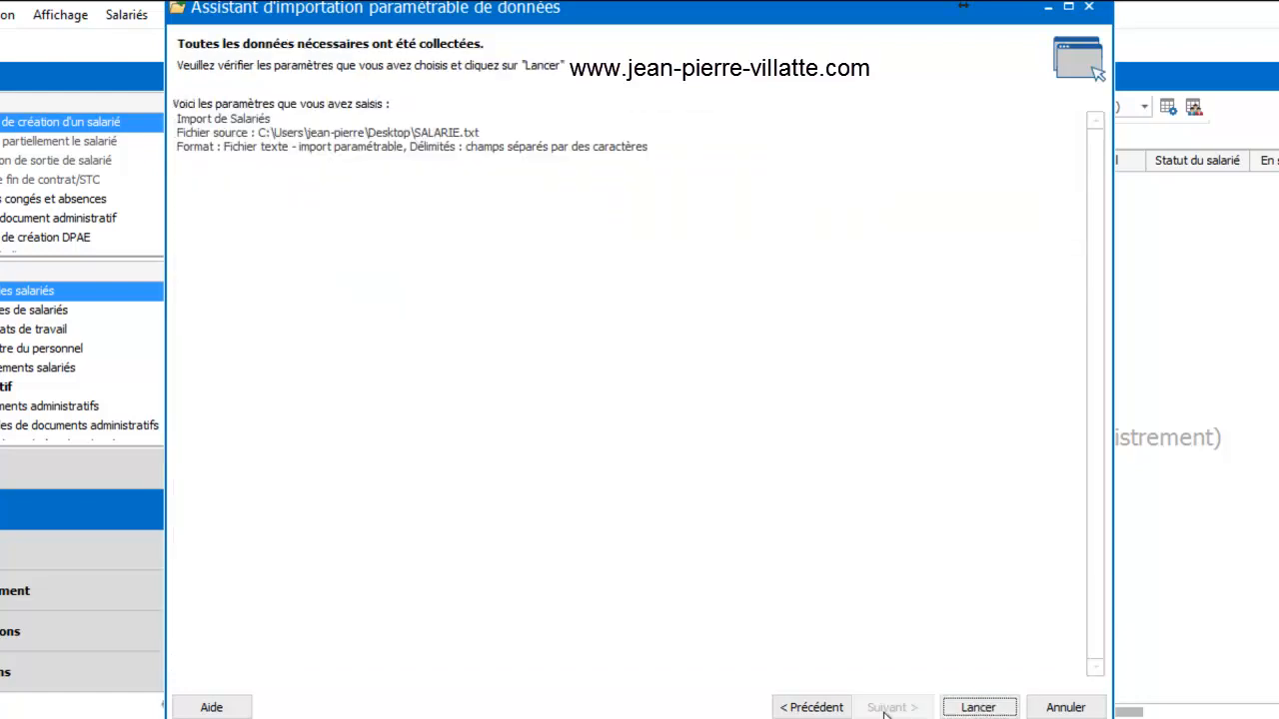
Step: Run the employee import, decline updating the default path, acknowledge the absent-employee notice, and close the assistant
click(974, 709)
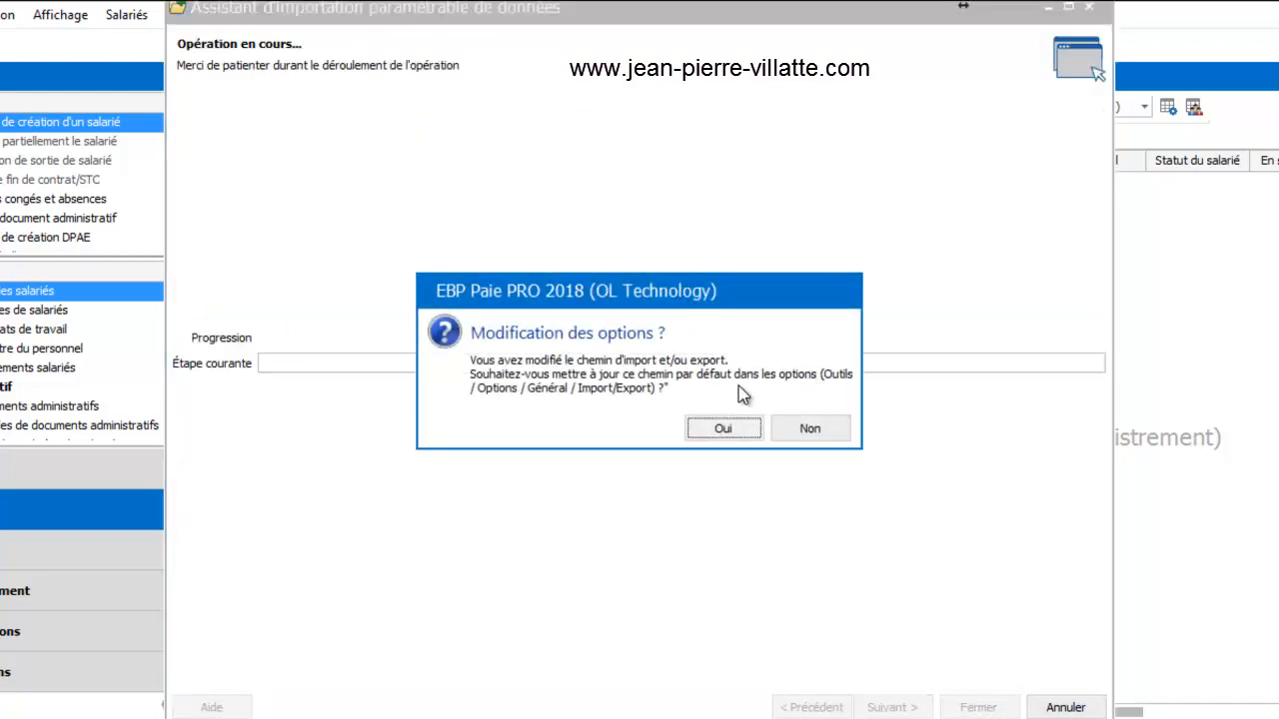
click(805, 424)
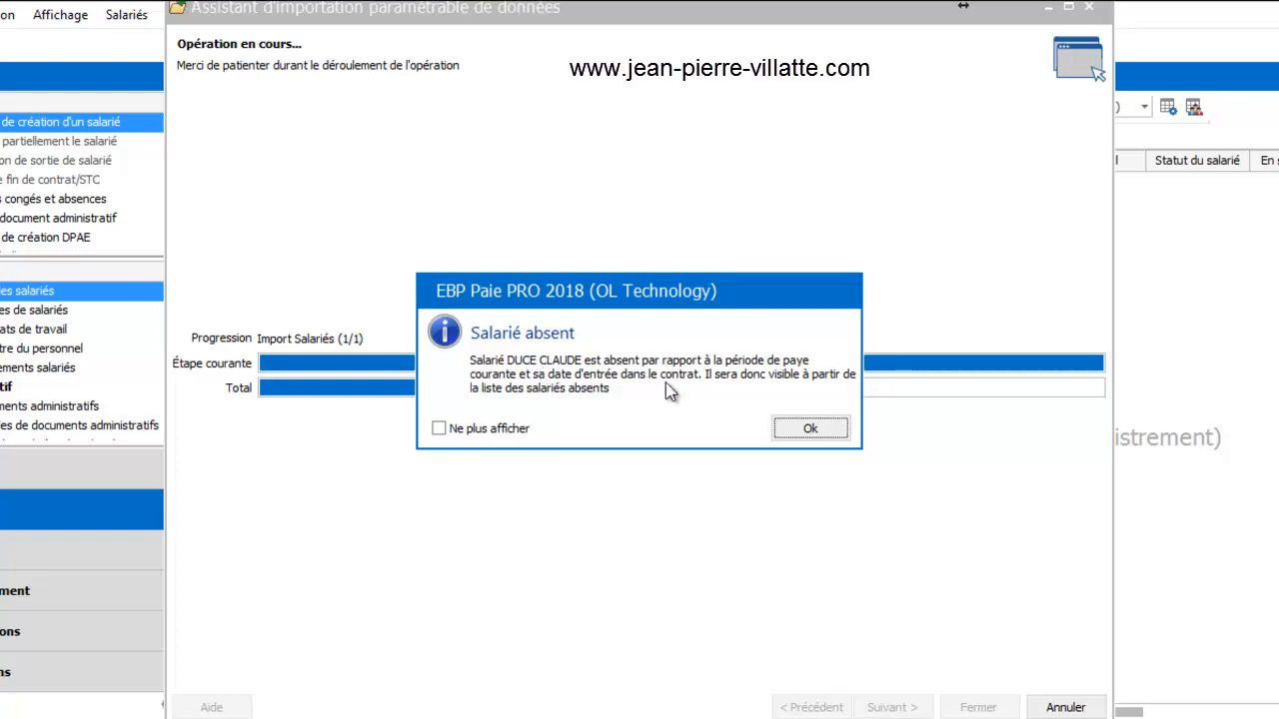
click(810, 429)
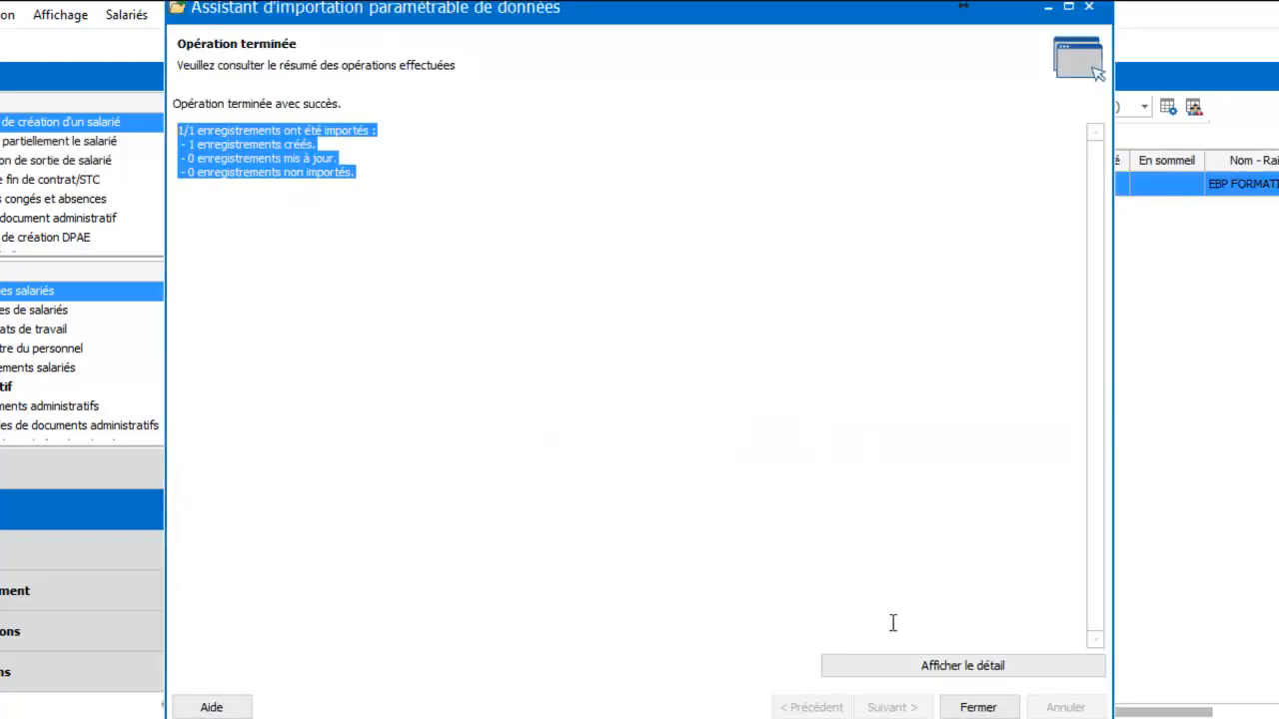
click(978, 706)
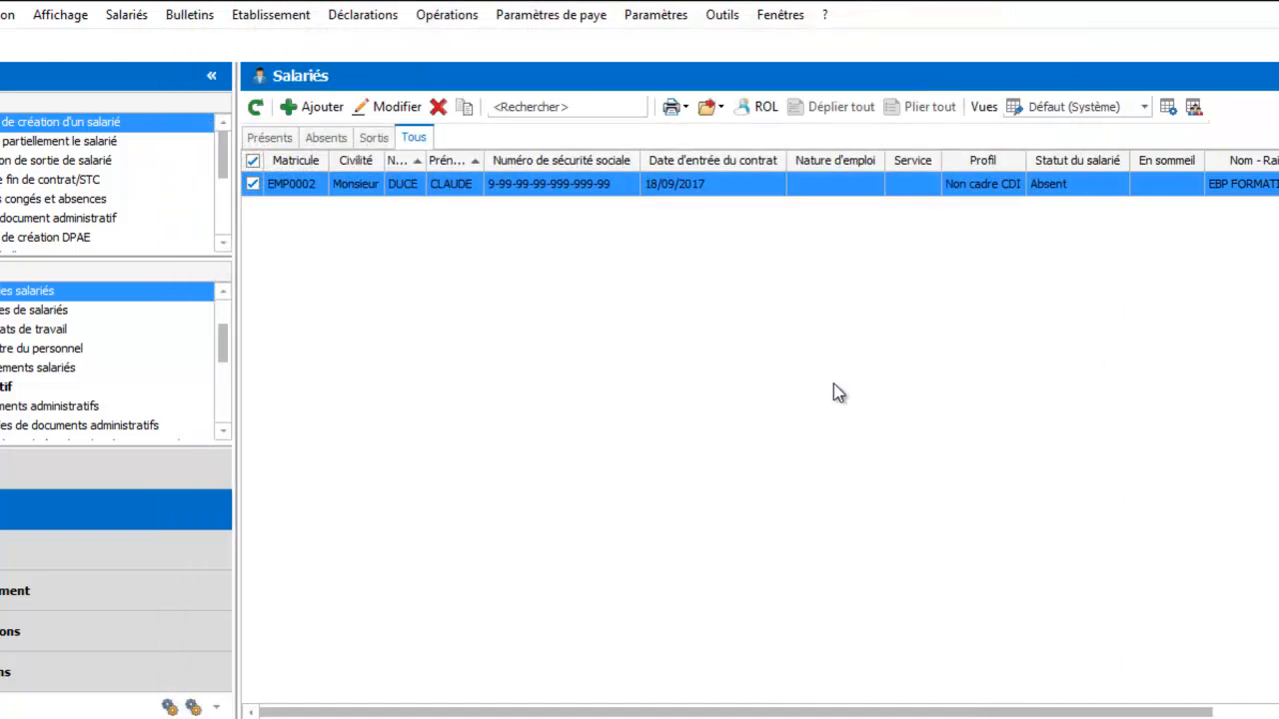
Step: Open the imported employee's record to check its identity and contact details, and close it
click(638, 184)
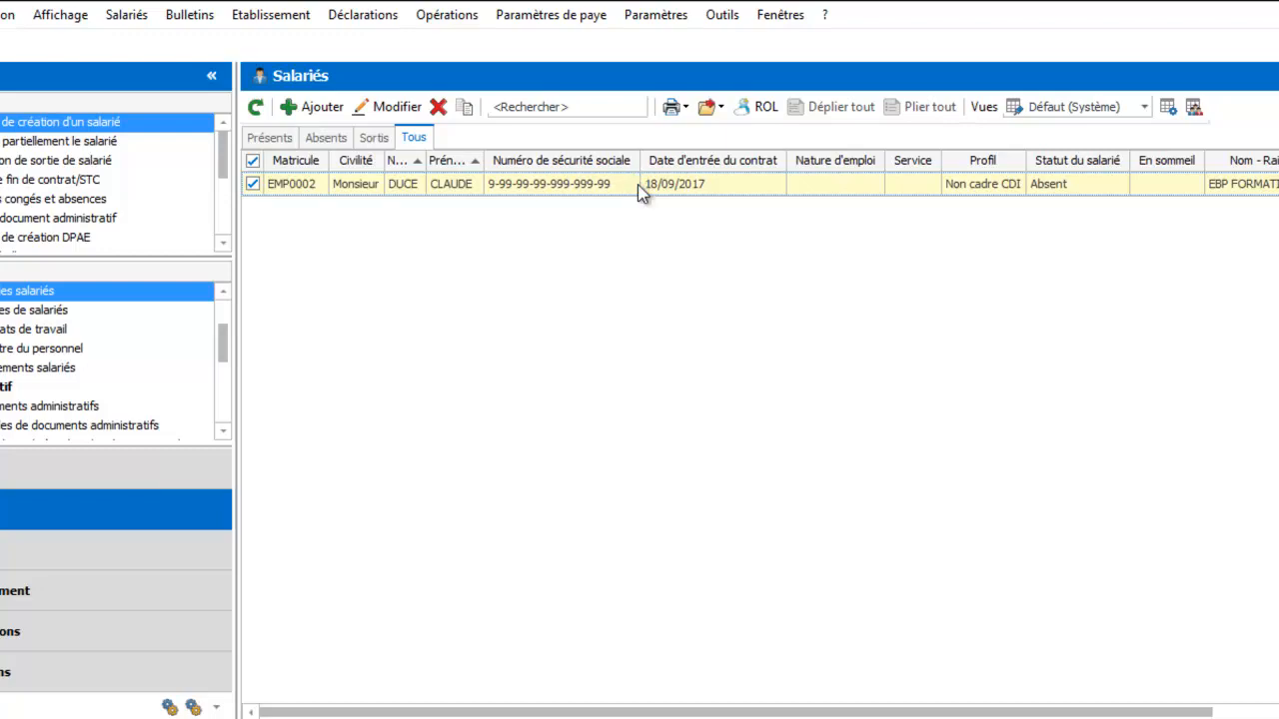
double_click(637, 183)
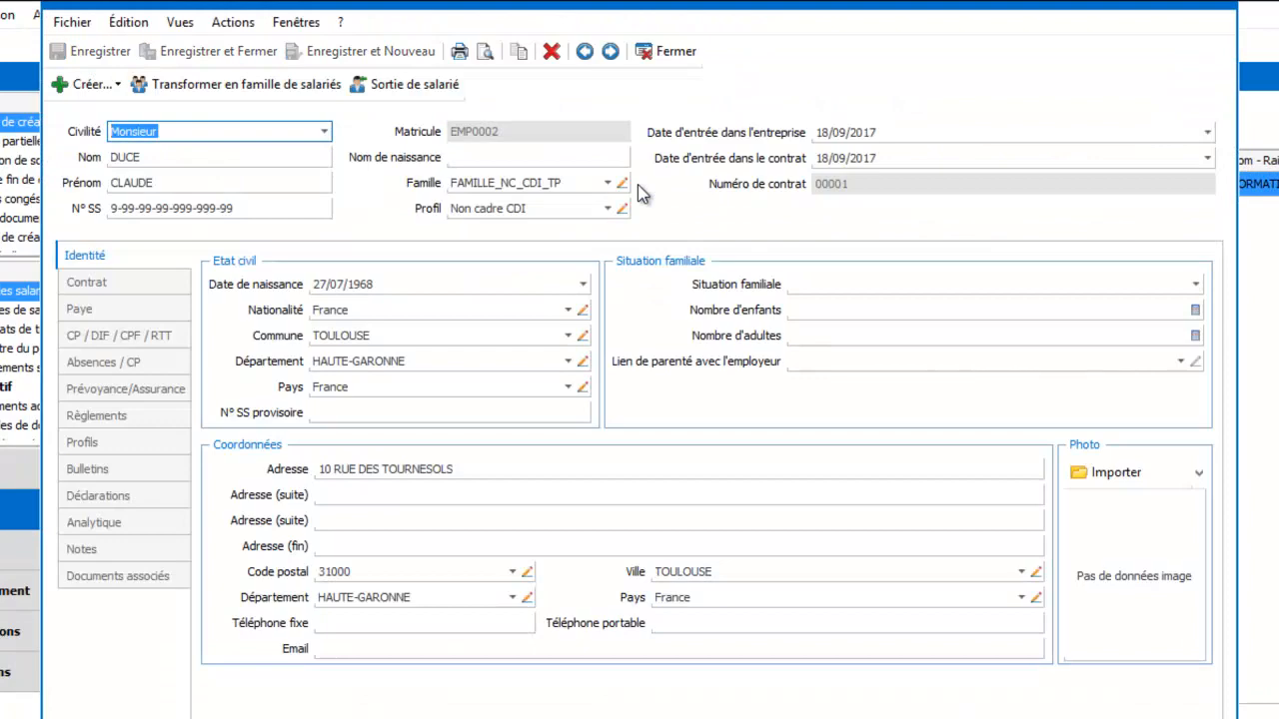
click(686, 52)
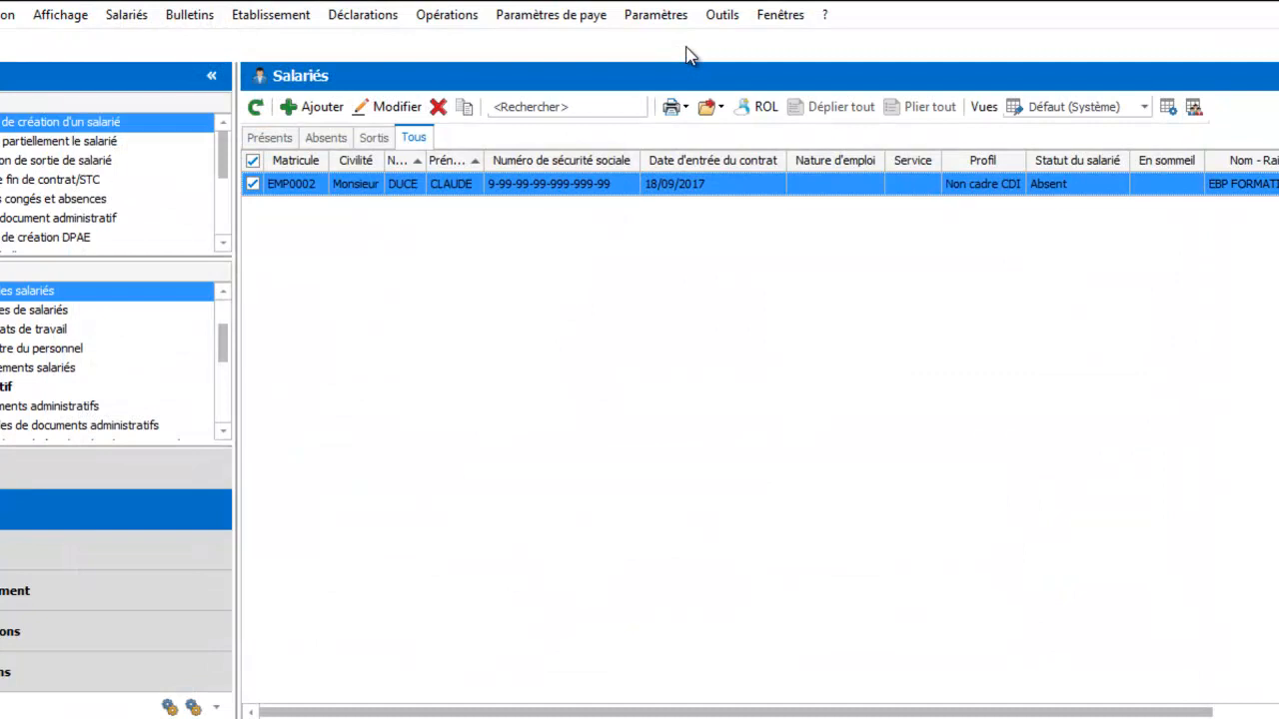